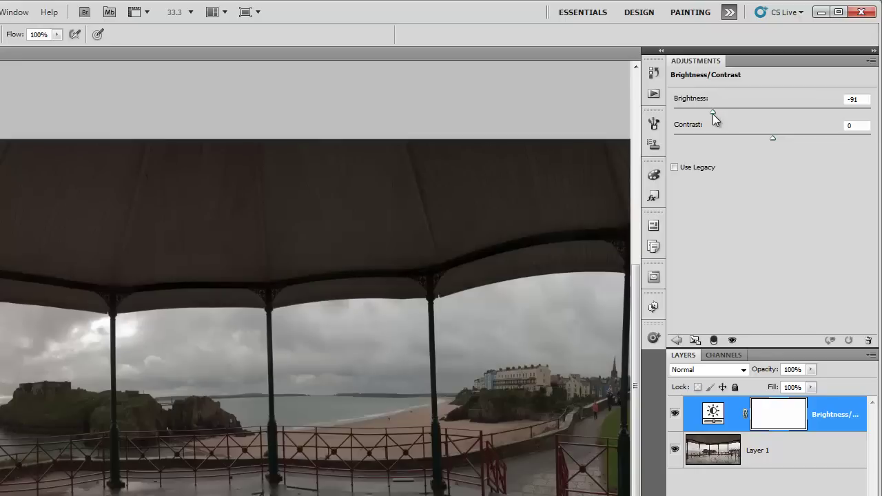
Step: Try a Brightness of -15, reset the Brightness/Contrast adjustment, and delete its adjustment layer
drag(712, 114, 762, 114)
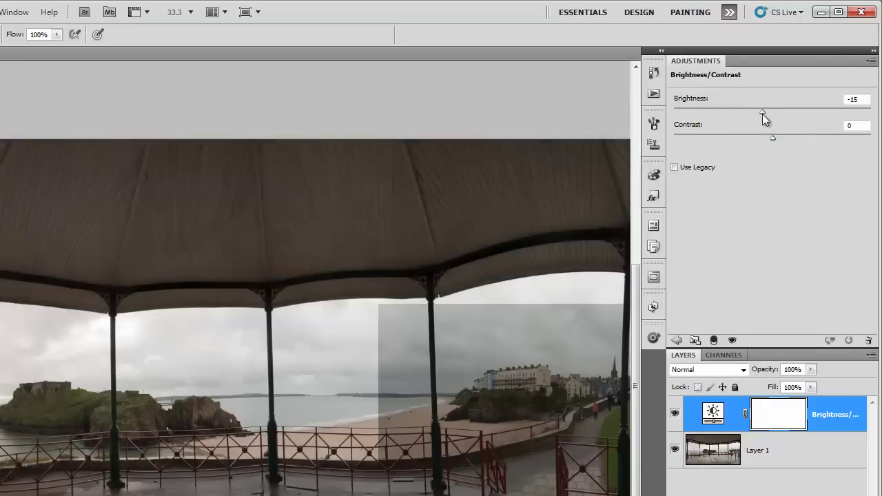
click(847, 341)
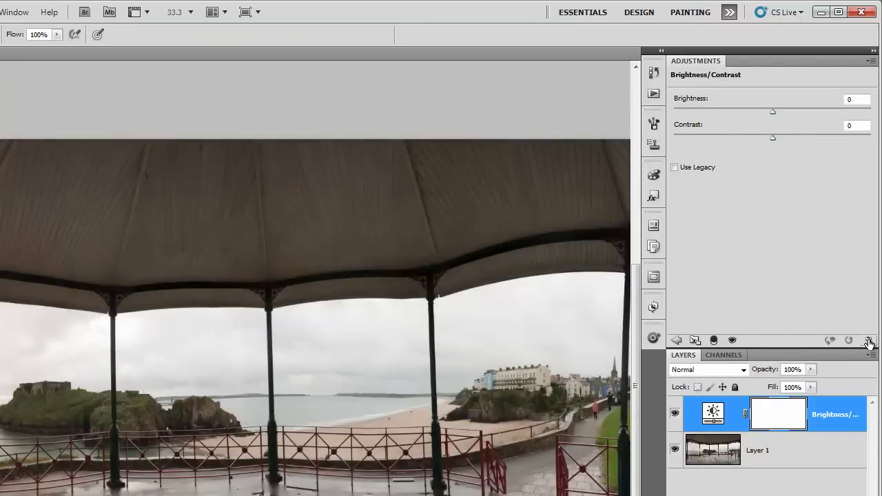
click(869, 340)
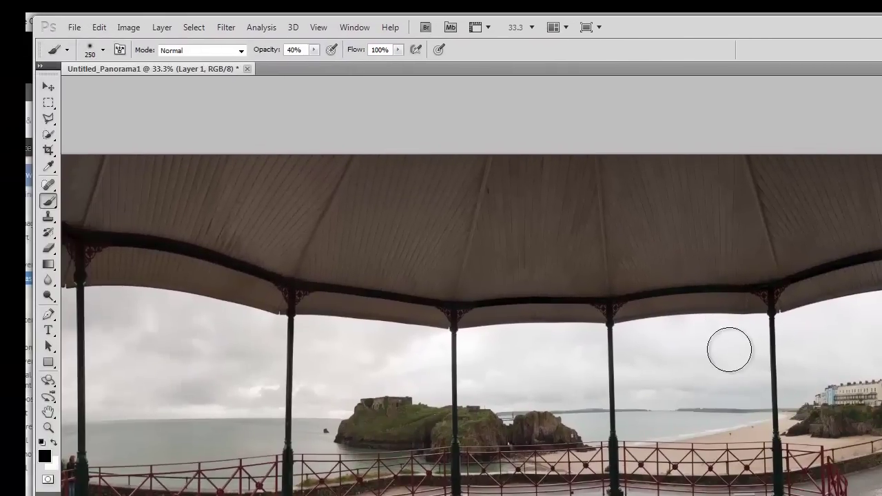
Step: Select the cloudy sky in every opening between the bandstand pillars with the Quick Selection tool
click(48, 135)
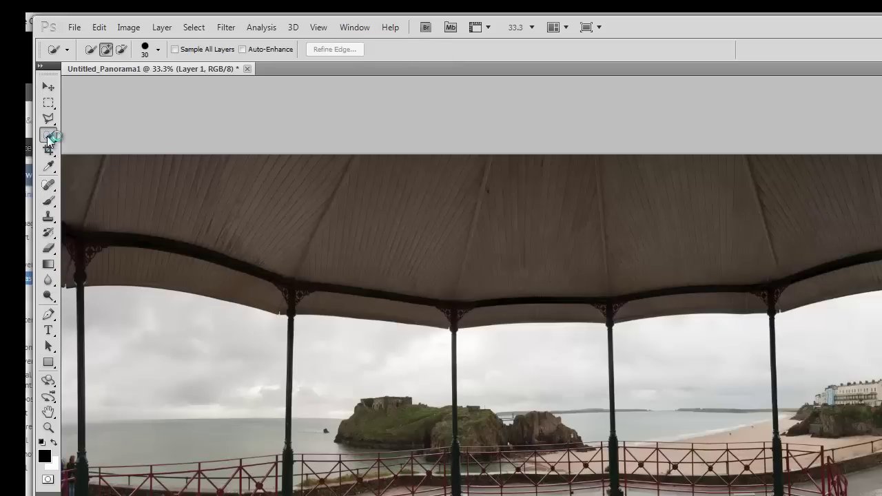
click(91, 134)
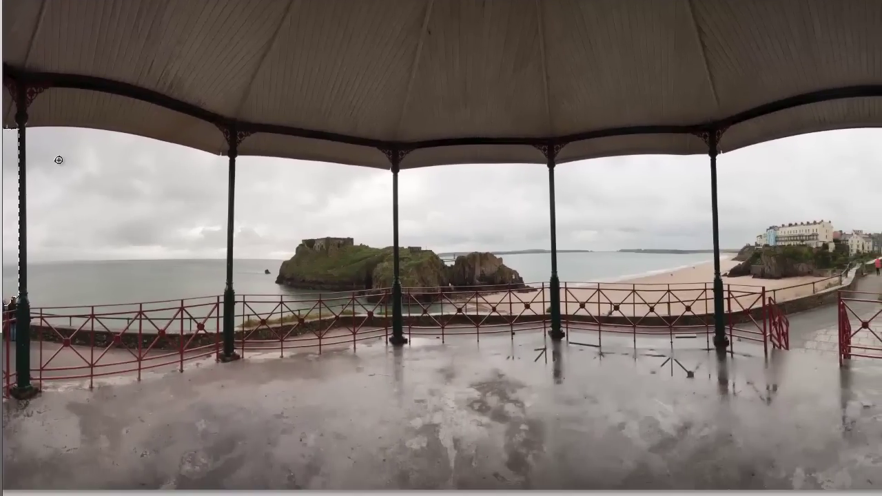
mouse_move(71, 161)
mouse_down()
mouse_move(118, 177)
mouse_move(242, 182)
mouse_move(266, 173)
mouse_move(468, 193)
mouse_move(441, 188)
mouse_move(797, 181)
mouse_move(772, 186)
mouse_up()
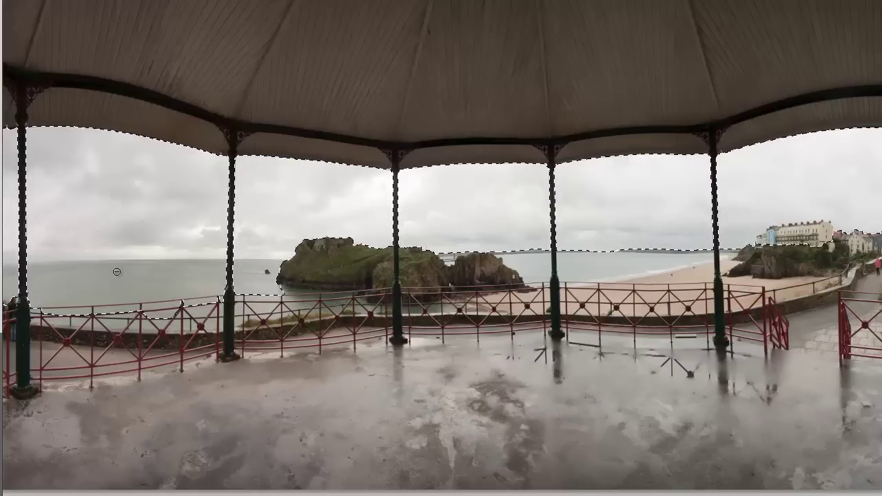
Step: Subtract the sea and the areas along the railings from the sky selection
drag(117, 272, 70, 290)
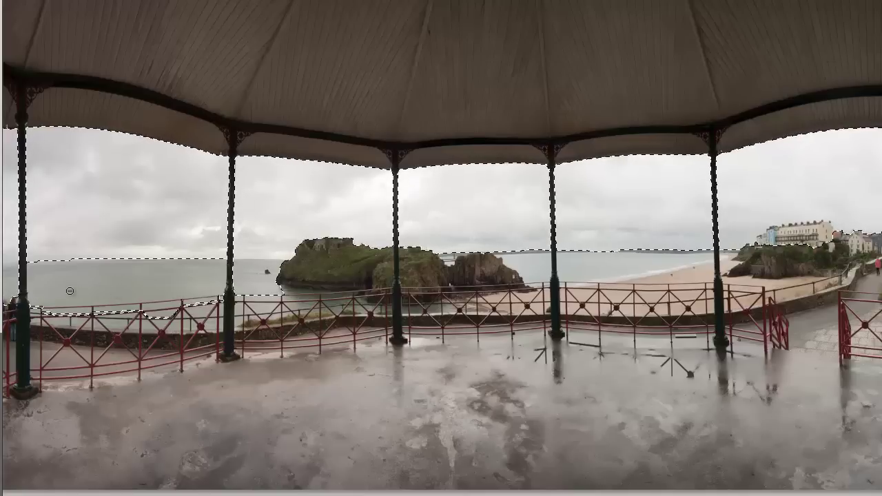
click(33, 304)
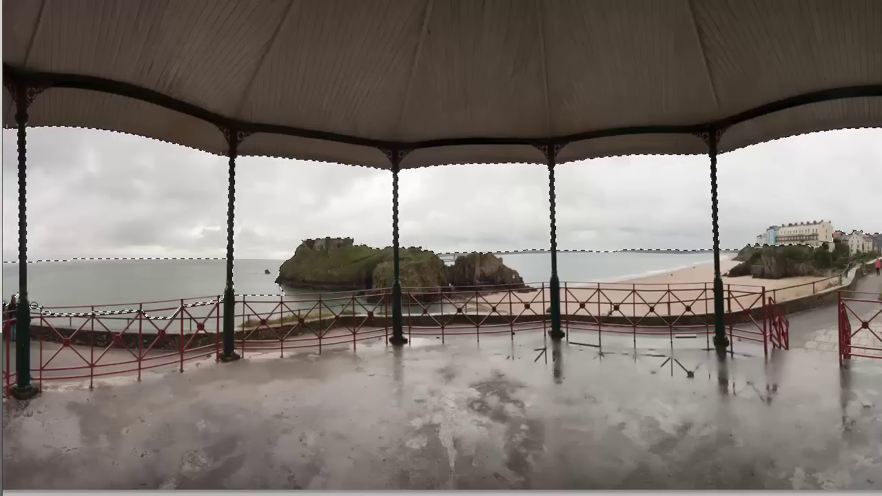
mouse_move(33, 304)
mouse_down()
mouse_move(184, 319)
mouse_move(286, 288)
mouse_up()
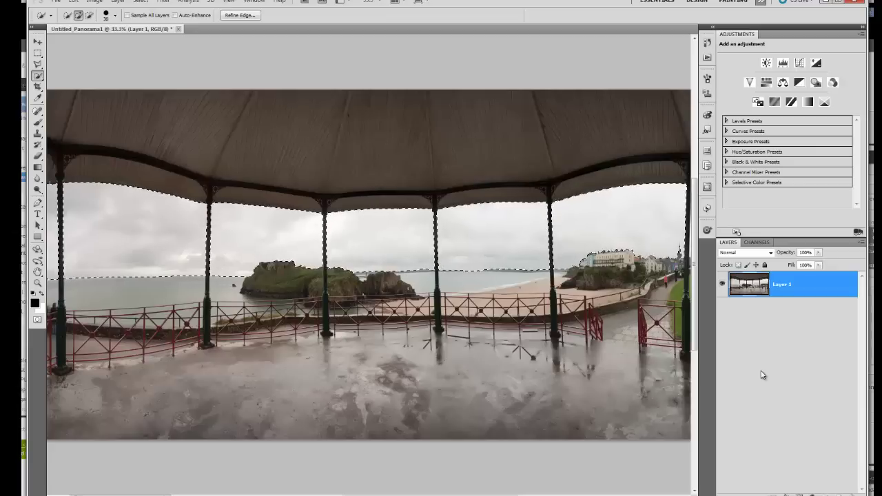
Step: Duplicate Layer 1 and add a layer mask to the copy from the sky selection
drag(772, 282, 838, 494)
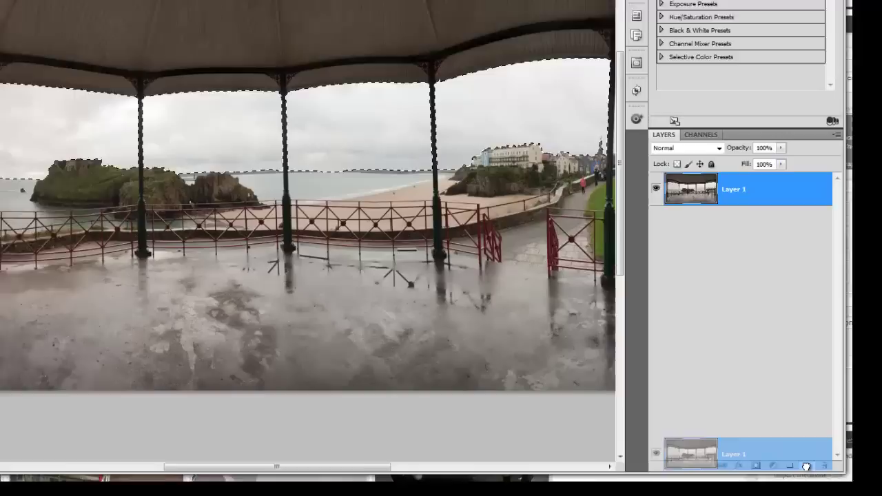
drag(806, 467, 806, 467)
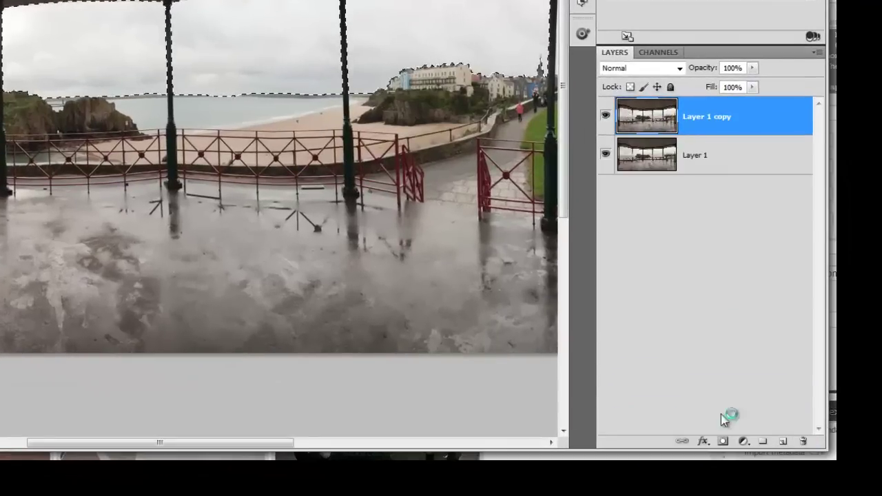
click(723, 441)
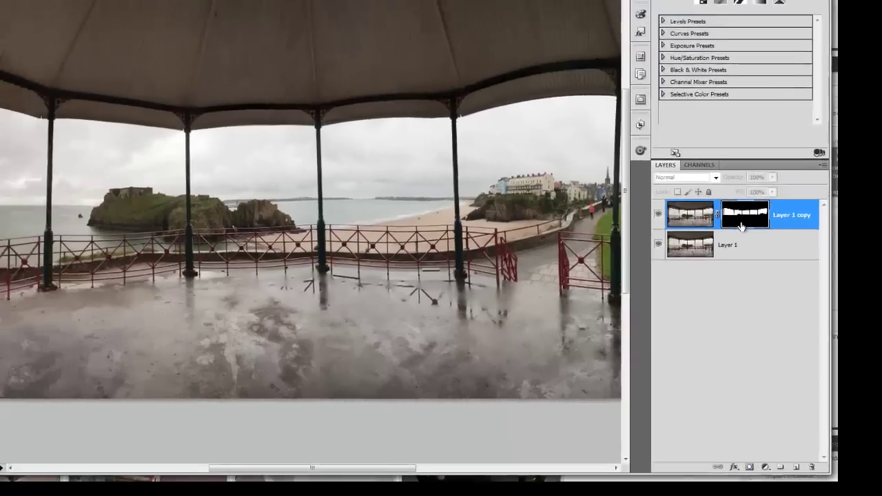
Step: View the copy's layer mask on its own, and revert the document to the last Quick Selection state in the history
alt+click(712, 132)
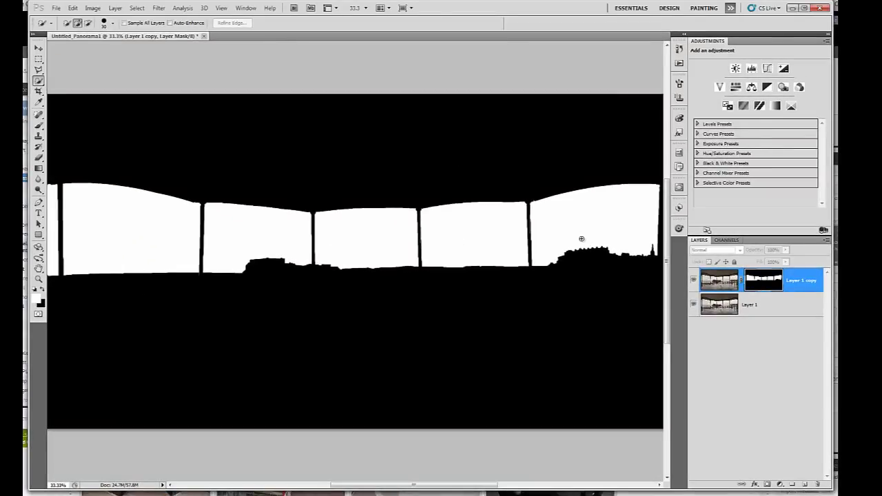
click(721, 287)
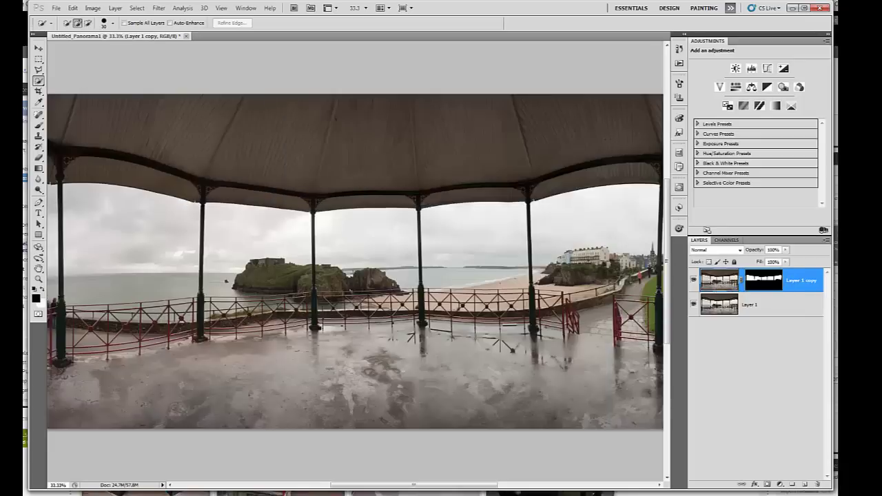
click(679, 49)
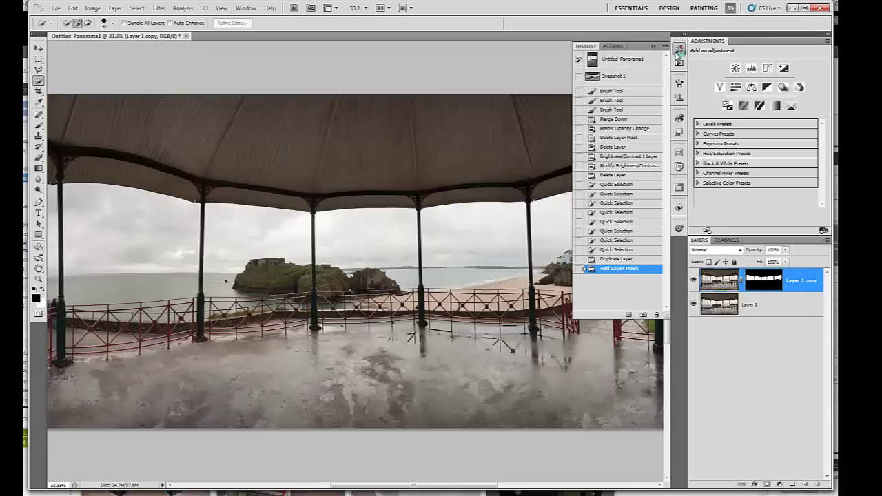
click(616, 250)
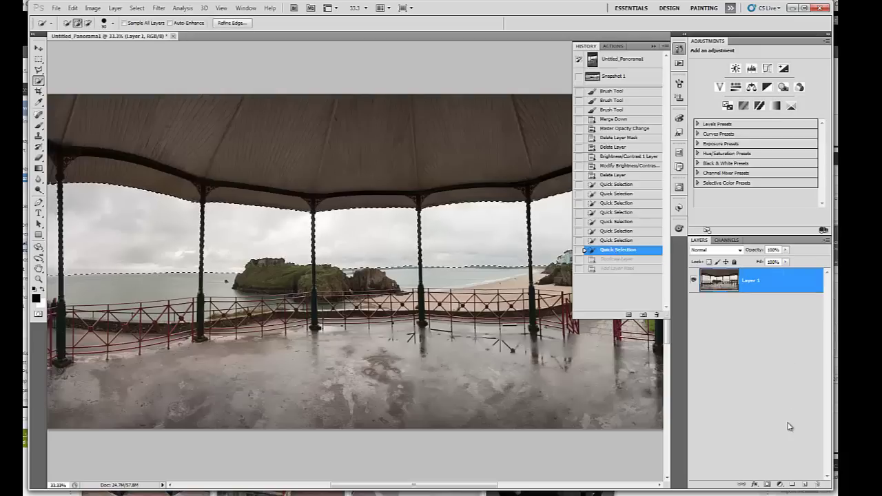
Step: Copy the selected sky from Layer 1 to a new layer and check it by temporarily hiding Layer 1
click(772, 281)
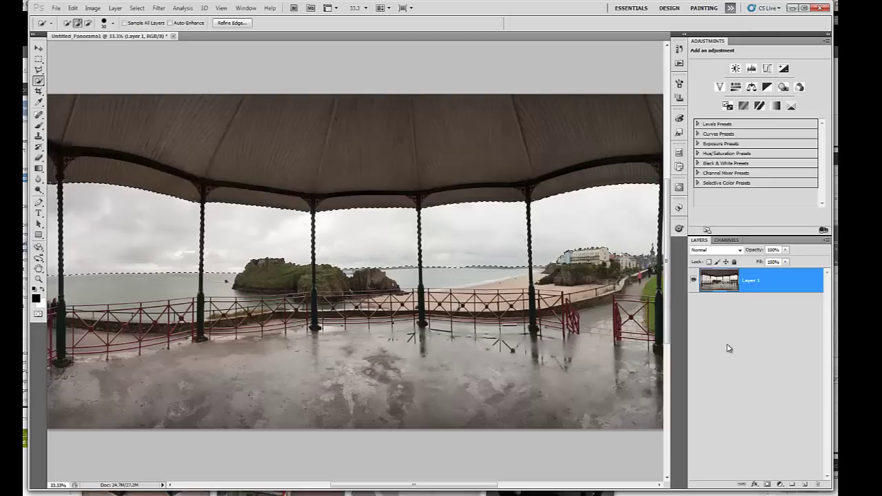
key(ctrl+j)
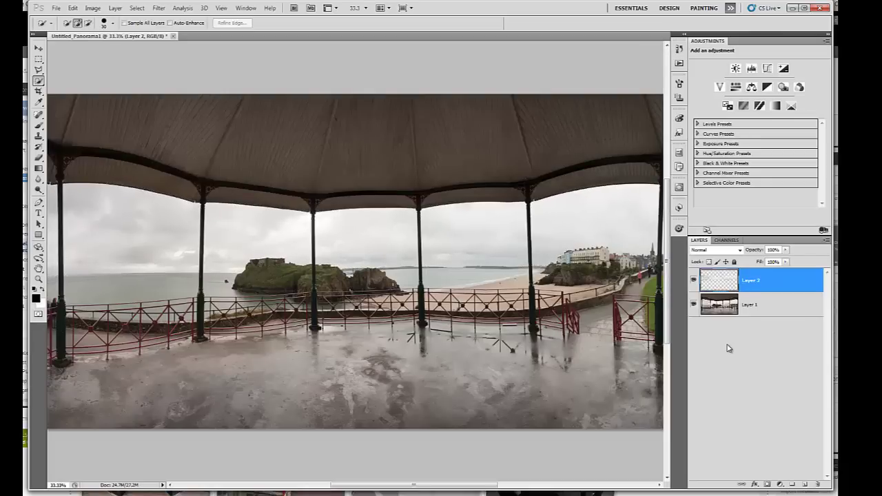
click(694, 306)
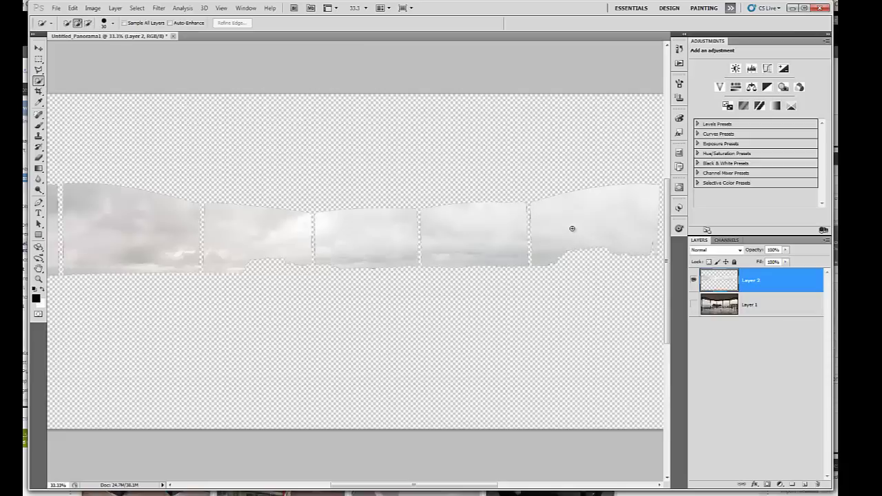
click(694, 304)
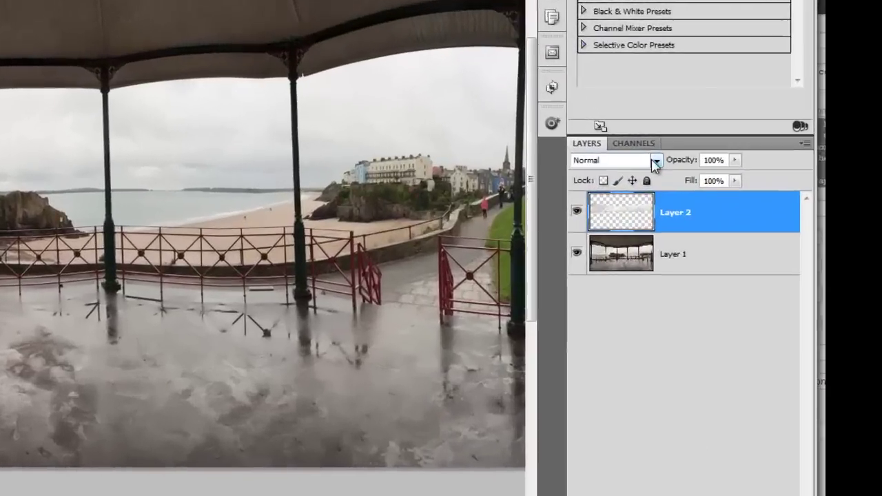
Step: Set the blend mode of Layer 2 to Multiply and desaturate the layer
click(739, 250)
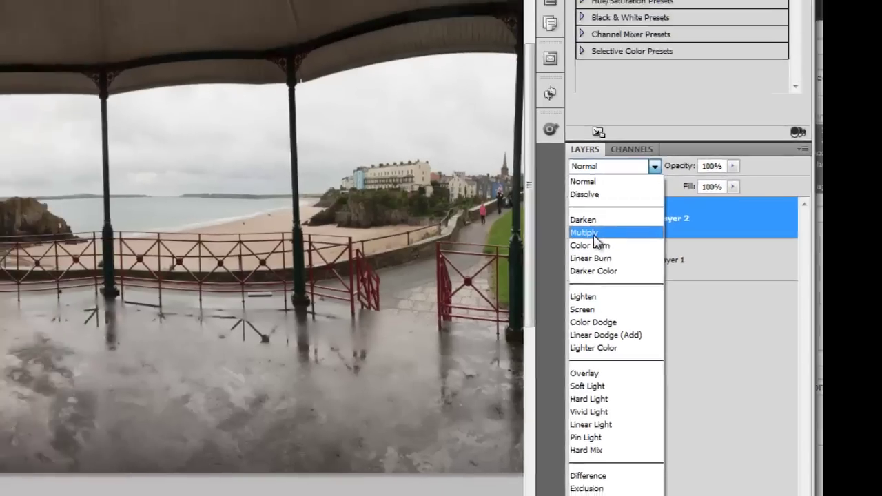
click(551, 204)
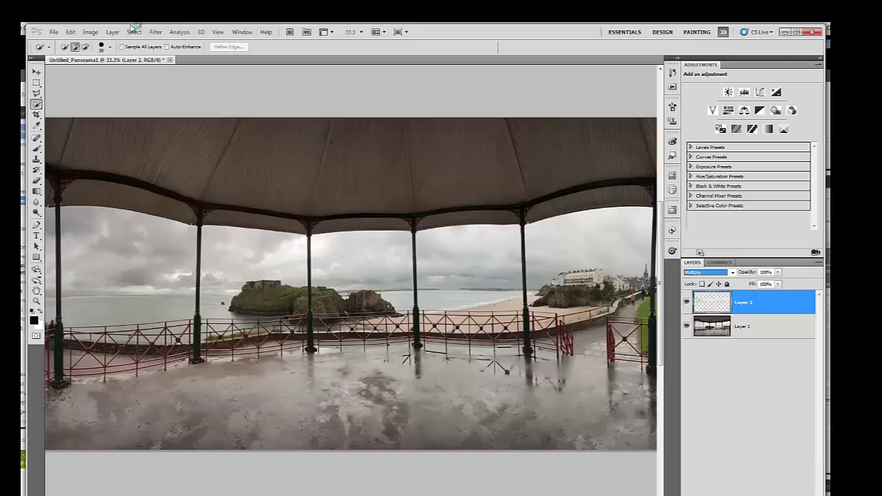
click(90, 32)
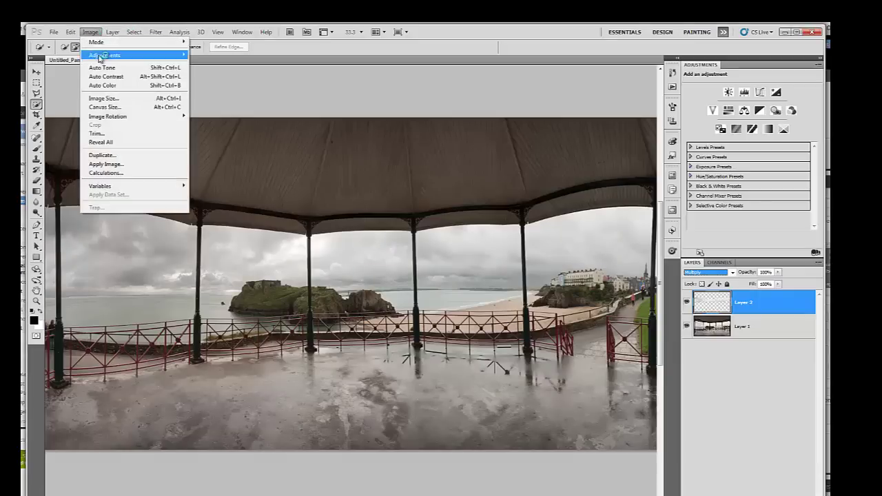
mouse_move(100, 59)
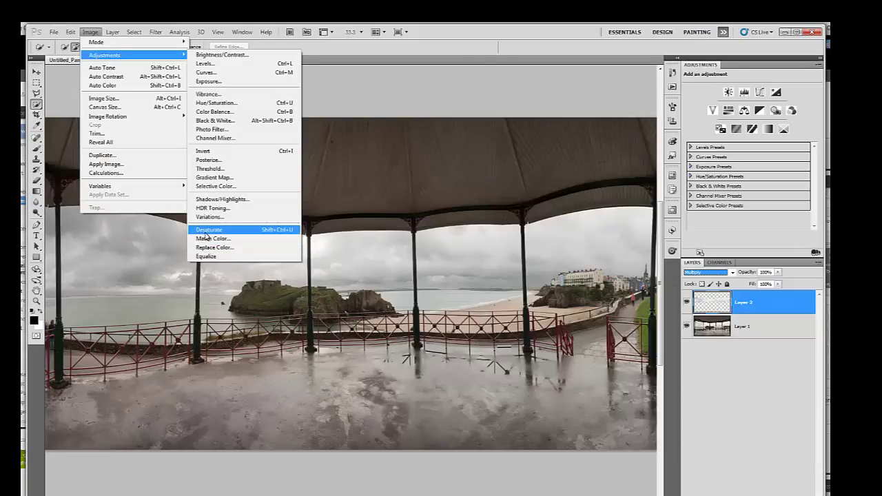
click(523, 428)
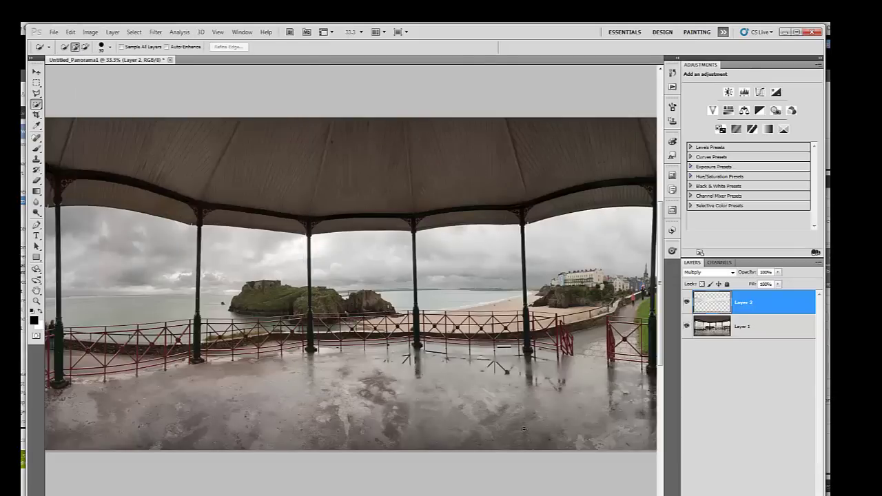
Step: Compare the history states before and after the desaturation, returning to the Desaturate state
click(674, 74)
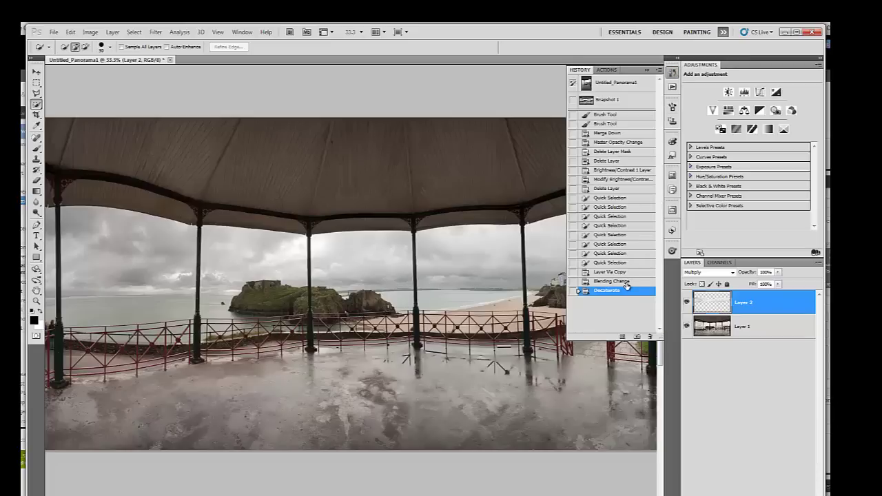
click(626, 283)
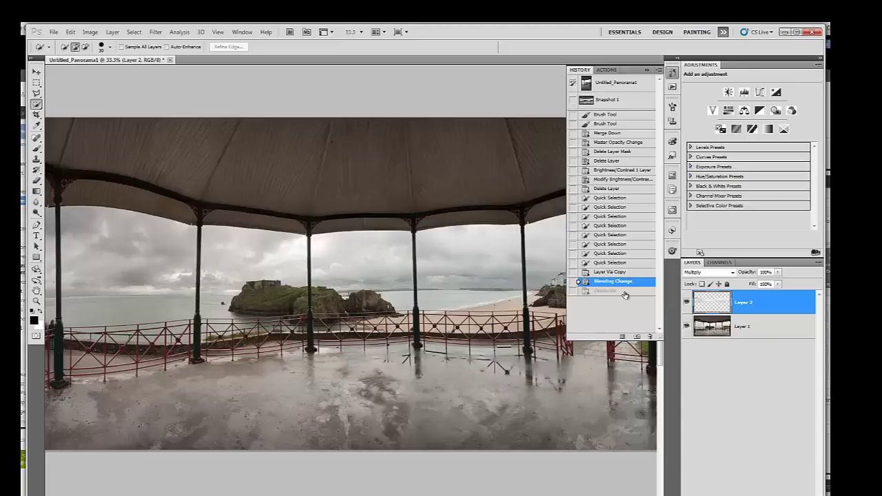
click(625, 292)
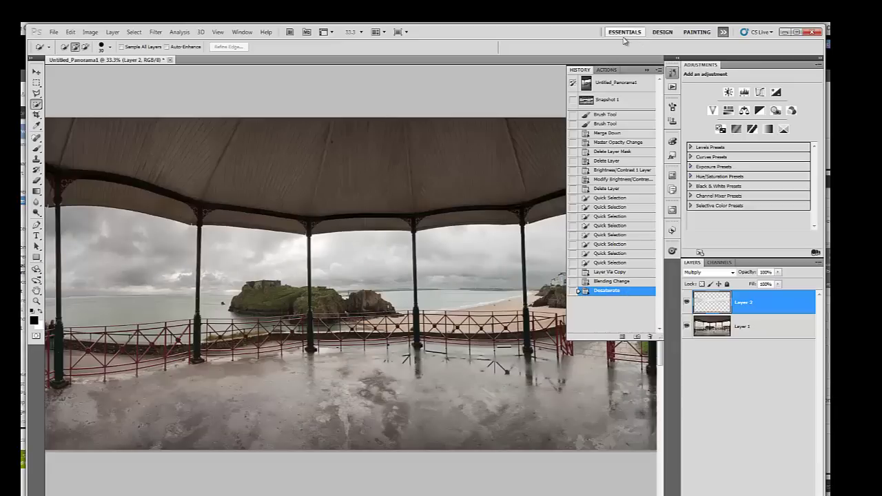
click(646, 69)
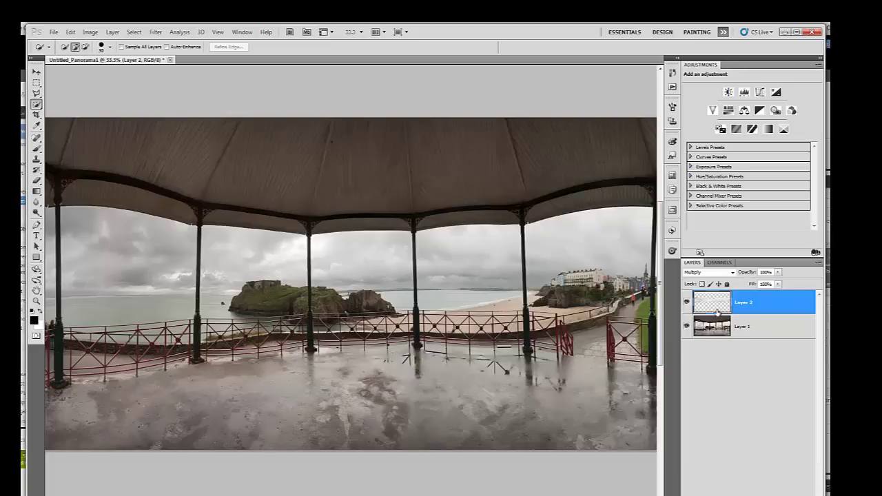
Step: Add a Brightness/Contrast adjustment layer above Layer 2, try a Brightness of -12, and reset the adjustment
click(729, 92)
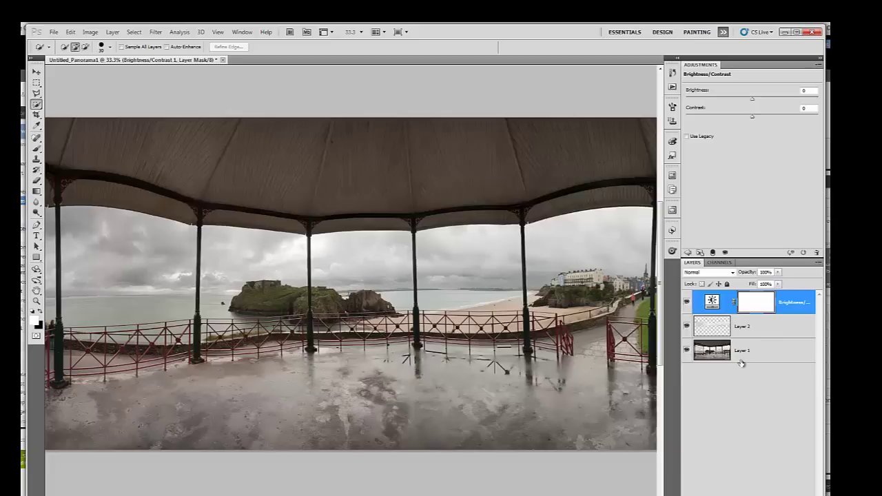
click(761, 105)
mouse_move(757, 103)
mouse_down()
mouse_move(724, 102)
mouse_move(745, 100)
mouse_up()
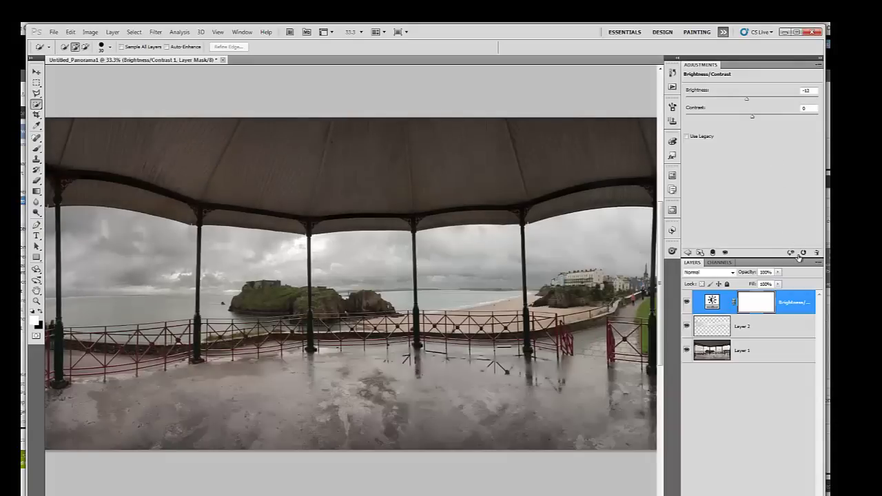
click(803, 252)
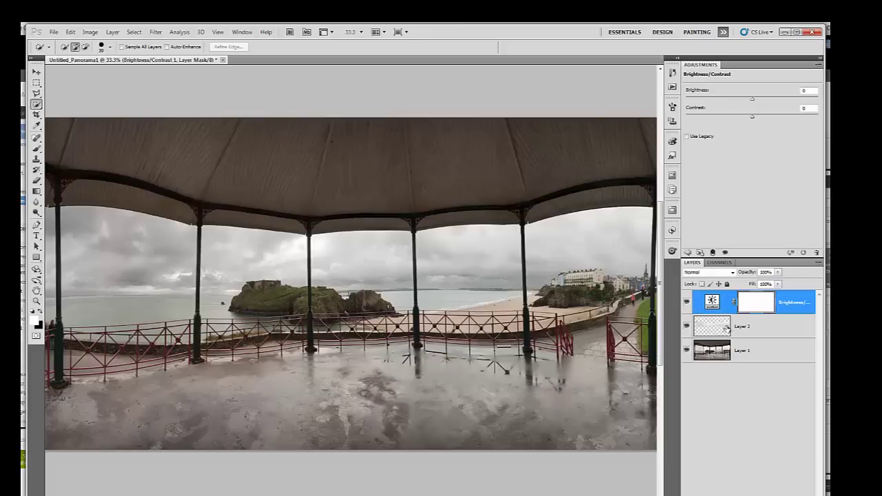
Step: Clip the Brightness/Contrast adjustment layer to Layer 2, release the clipping, and clip it again
click(713, 253)
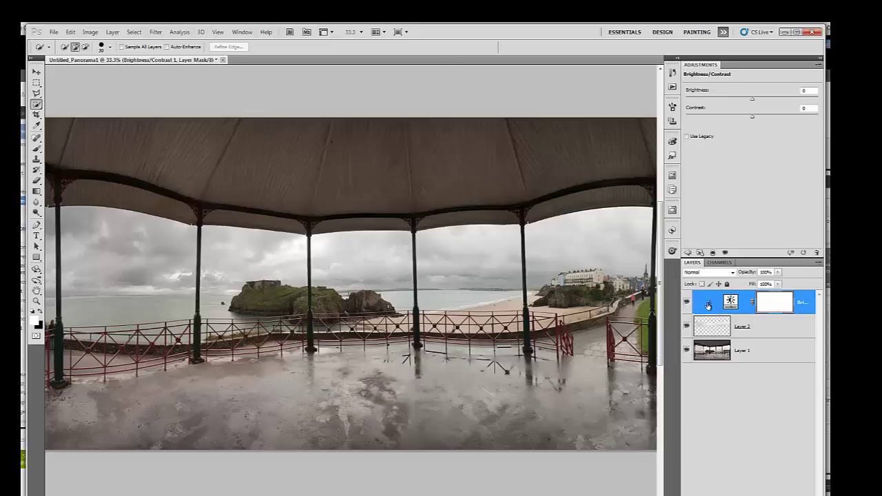
click(713, 253)
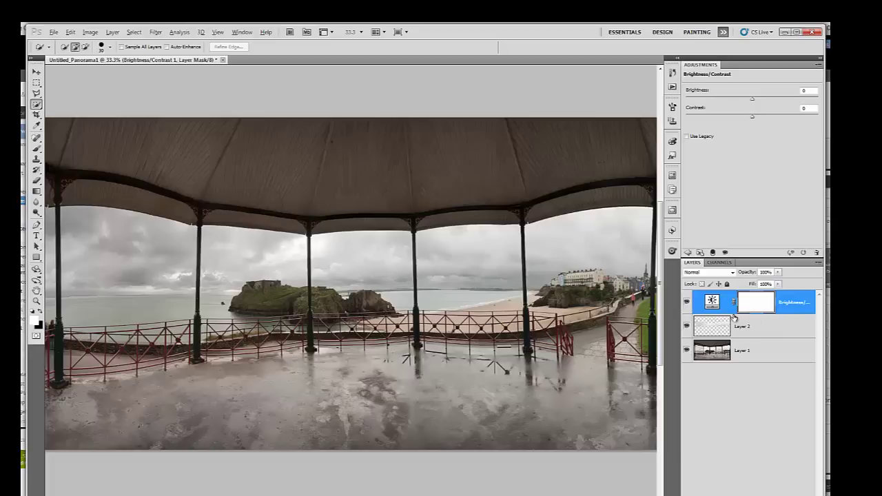
alt+click(795, 314)
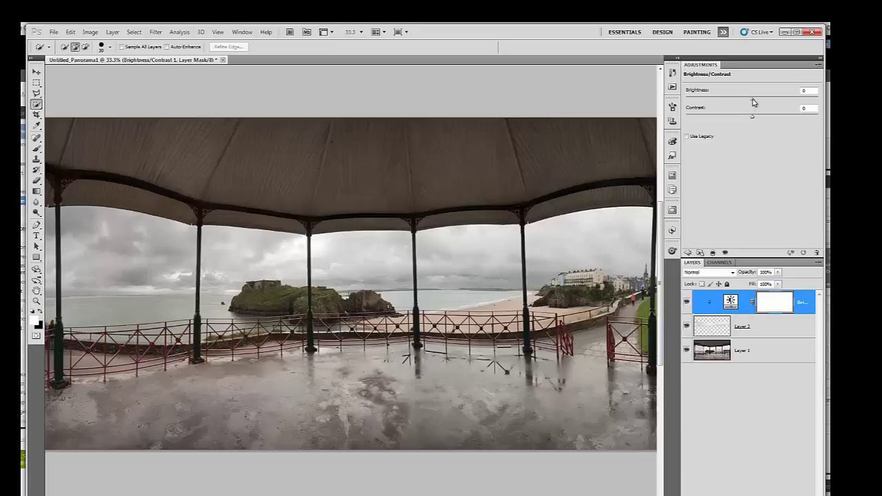
Step: Set the clipped adjustment's Brightness to -50 and Contrast to 49, and change its blend mode to Multiply
drag(745, 103, 785, 120)
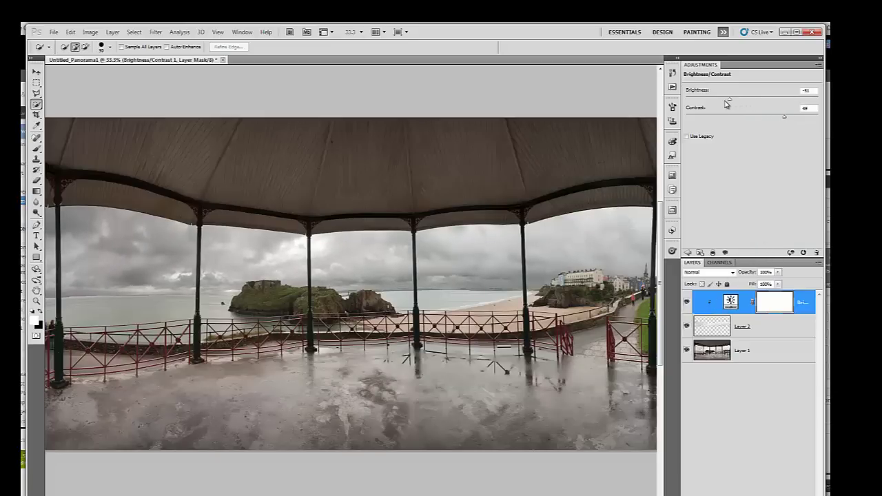
drag(727, 103, 723, 103)
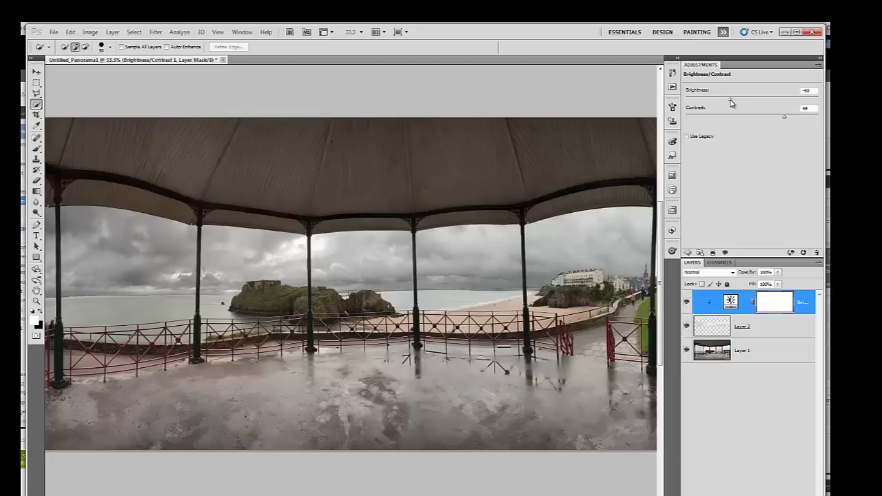
click(778, 272)
mouse_move(777, 284)
mouse_down()
mouse_move(730, 285)
mouse_move(783, 285)
mouse_up()
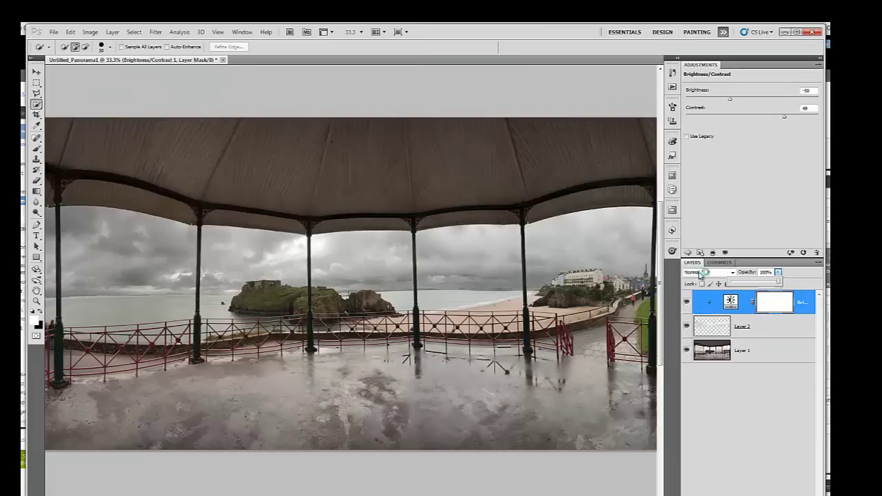
click(731, 273)
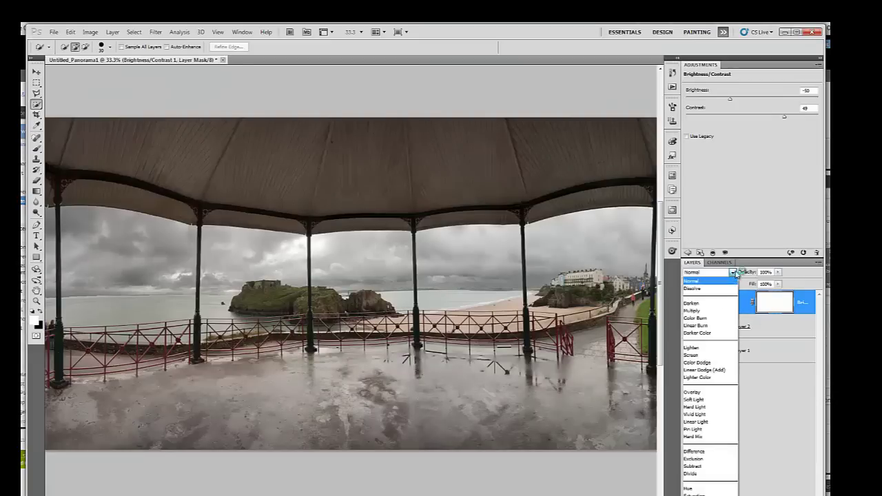
click(700, 310)
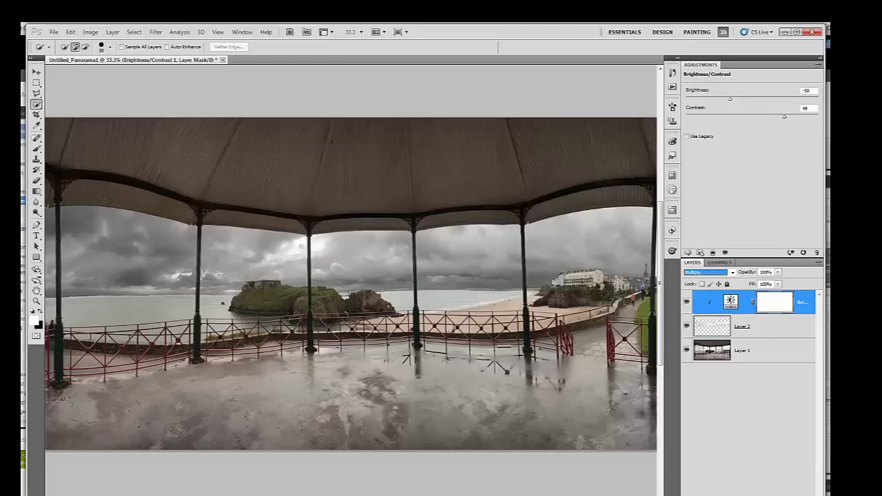
Step: Paint black along the horizon on the Brightness/Contrast layer mask with an 800 px brush at 30% opacity
click(38, 149)
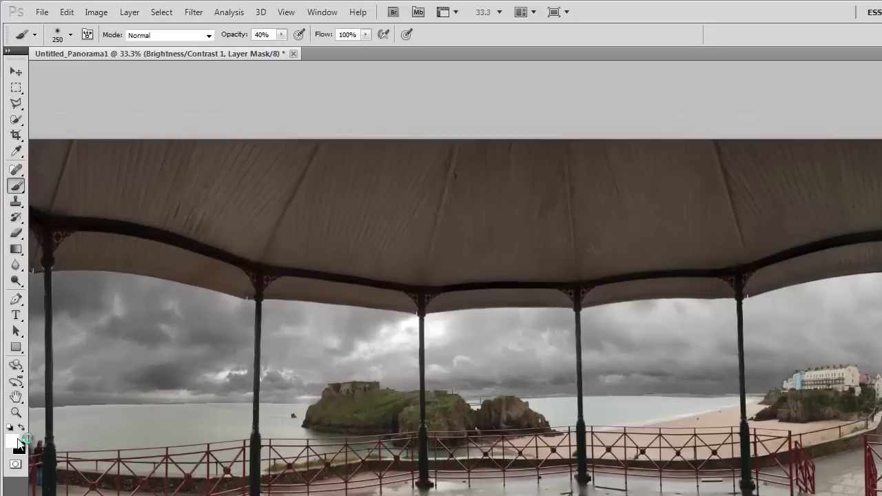
click(22, 430)
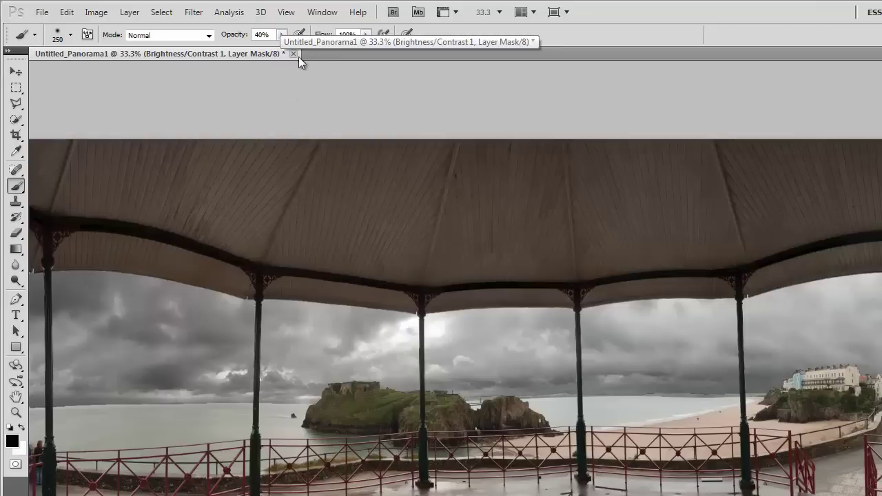
click(281, 35)
drag(282, 49, 275, 49)
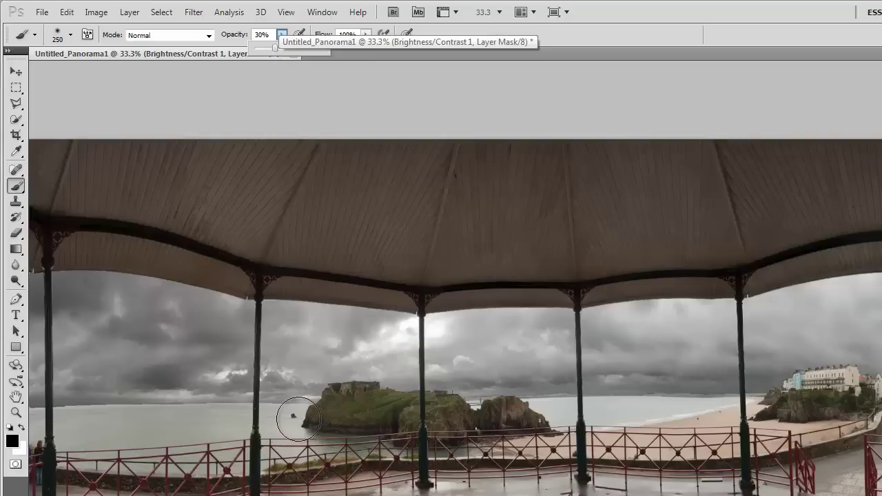
key(bracketright)
key(bracketright)
key(bracketright)
key(bracketright)
key(bracketright)
key(bracketright)
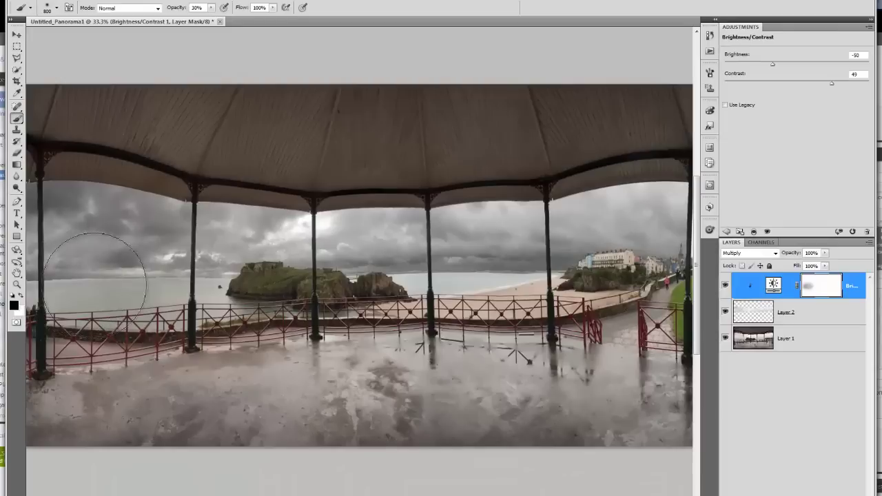
drag(99, 304, 736, 350)
mouse_move(637, 293)
mouse_down()
mouse_move(667, 293)
mouse_move(146, 292)
mouse_move(87, 289)
mouse_move(79, 266)
mouse_up()
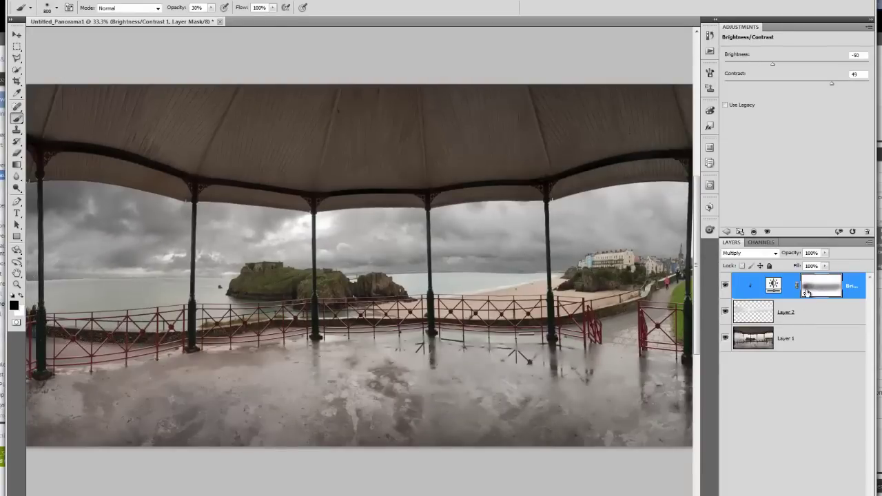
Step: View the Brightness/Contrast mask on its own, return to the image, and paint black along the horizon with a 200 px brush
alt+click(831, 296)
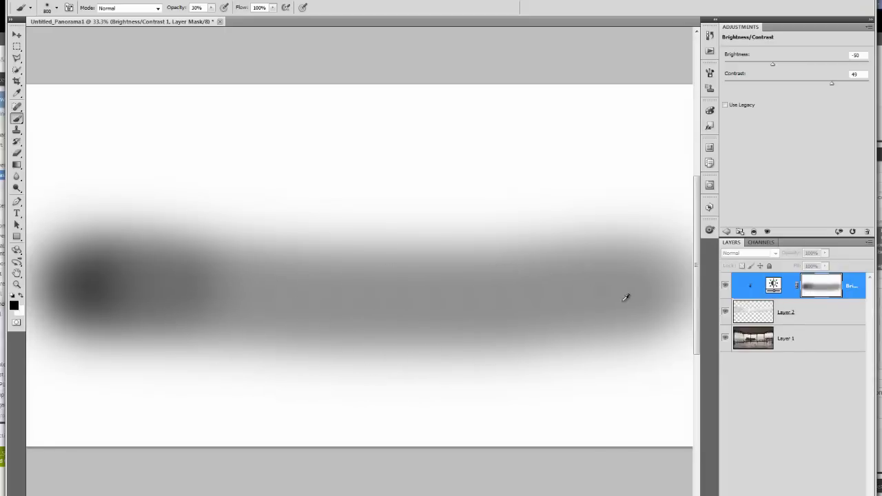
alt+click(821, 293)
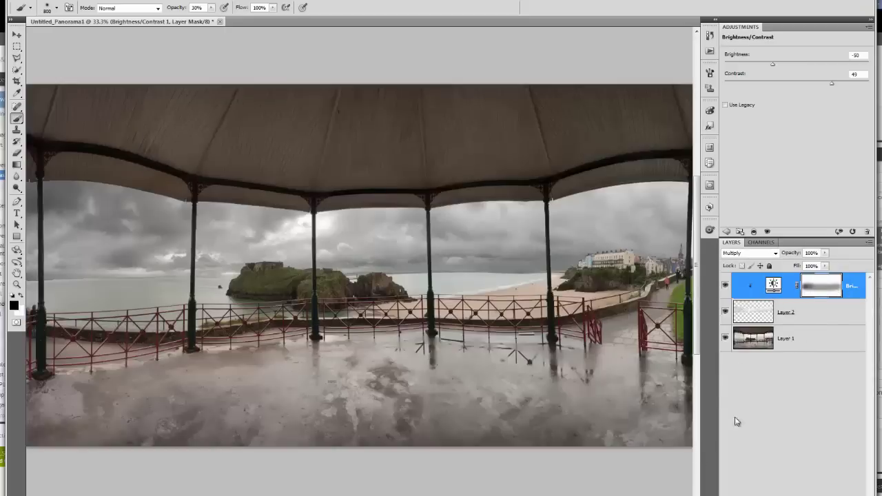
key(bracketleft)
key(bracketleft)
key(bracketleft)
key(bracketleft)
key(bracketleft)
key(bracketleft)
drag(86, 284, 424, 272)
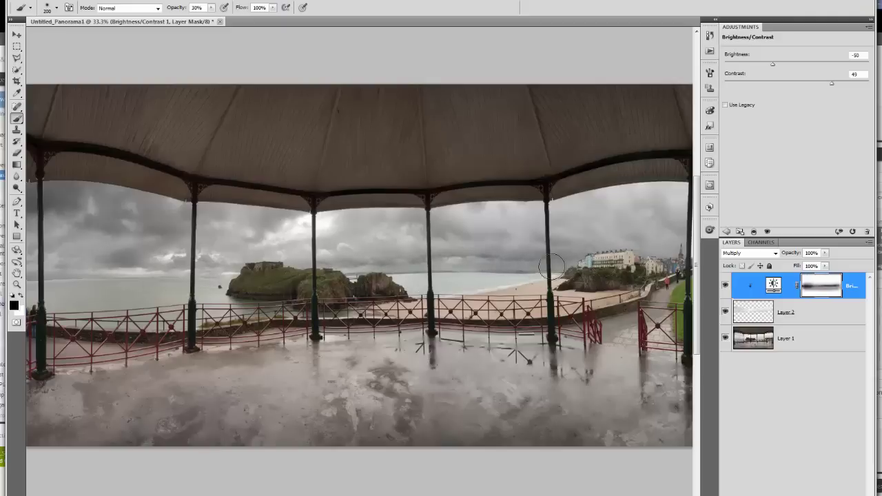
mouse_move(554, 267)
mouse_down()
mouse_move(663, 263)
mouse_move(676, 250)
mouse_move(658, 261)
mouse_move(348, 263)
mouse_up()
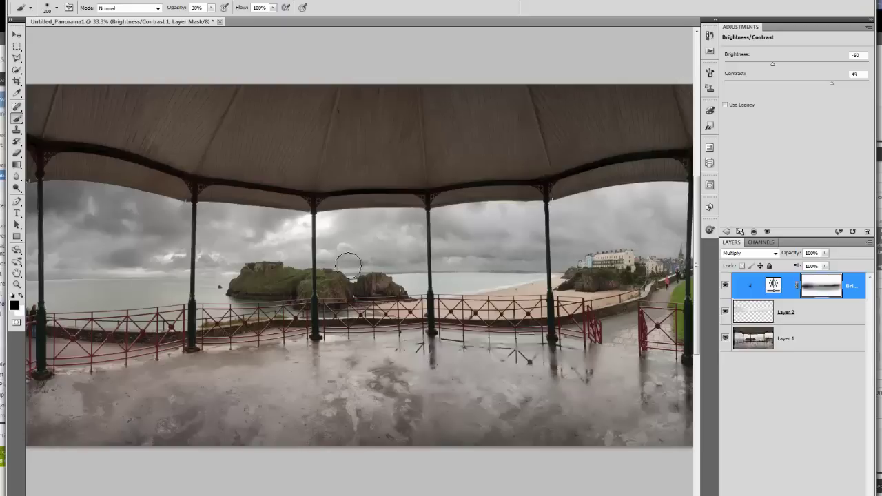
mouse_move(89, 273)
mouse_down()
mouse_move(32, 280)
mouse_move(59, 278)
mouse_up()
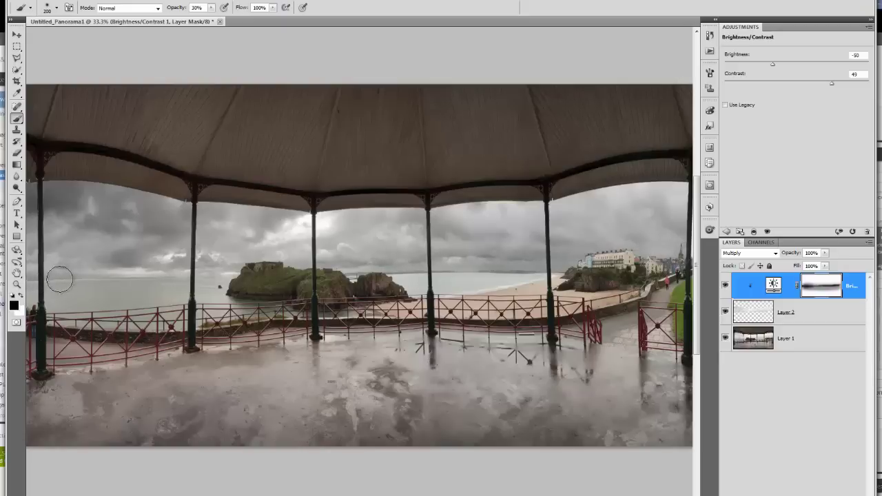
Step: Compare the sky with the Brightness/Contrast layer hidden and shown, and lower that layer's opacity to 78%
click(726, 286)
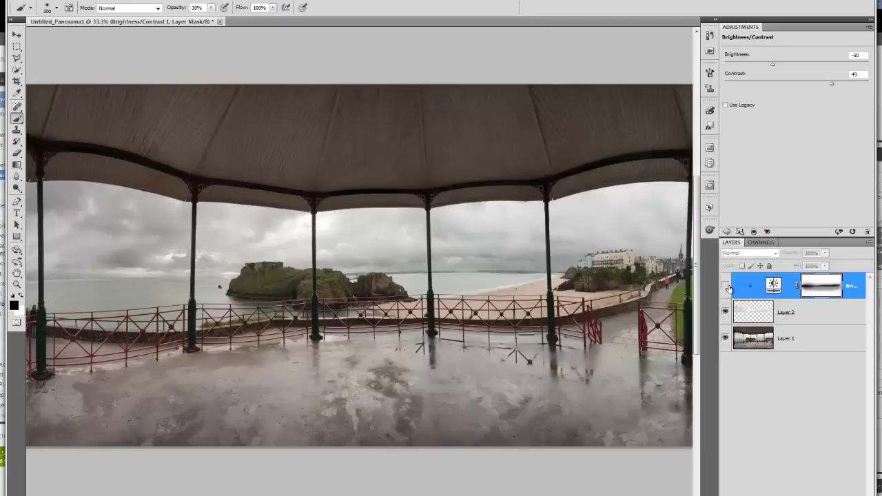
click(726, 286)
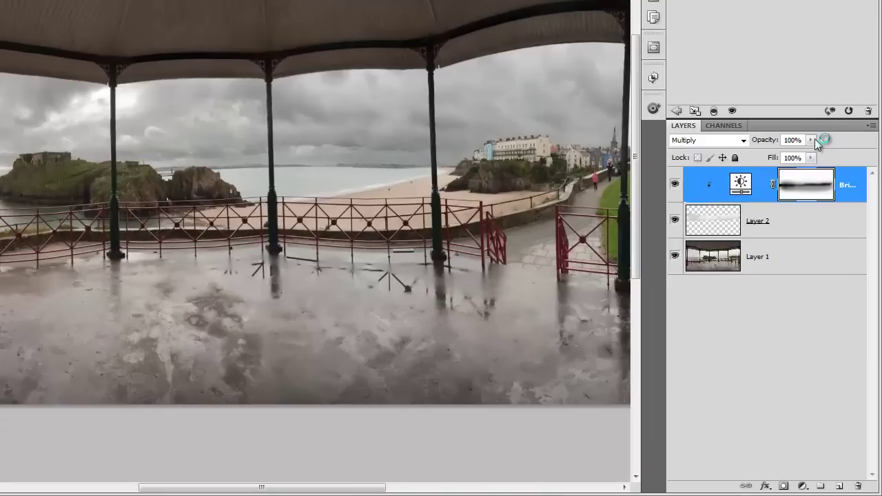
click(823, 241)
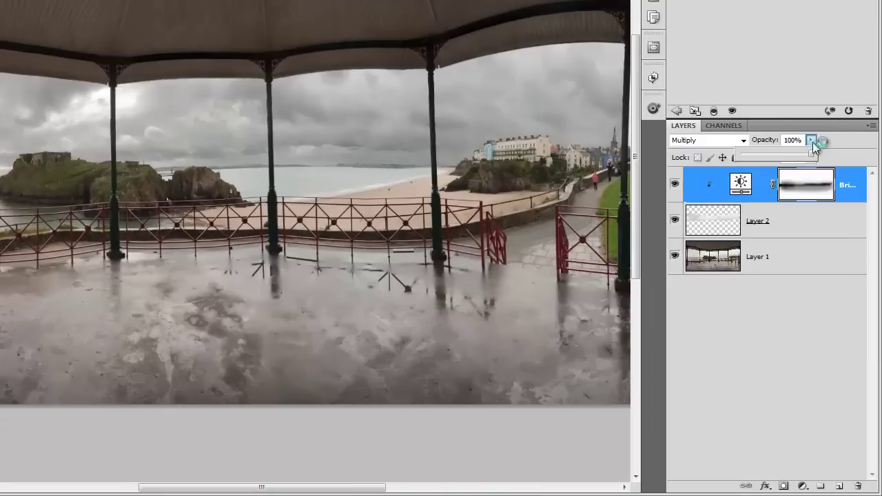
mouse_move(810, 153)
mouse_down()
mouse_move(739, 157)
mouse_move(797, 158)
mouse_up()
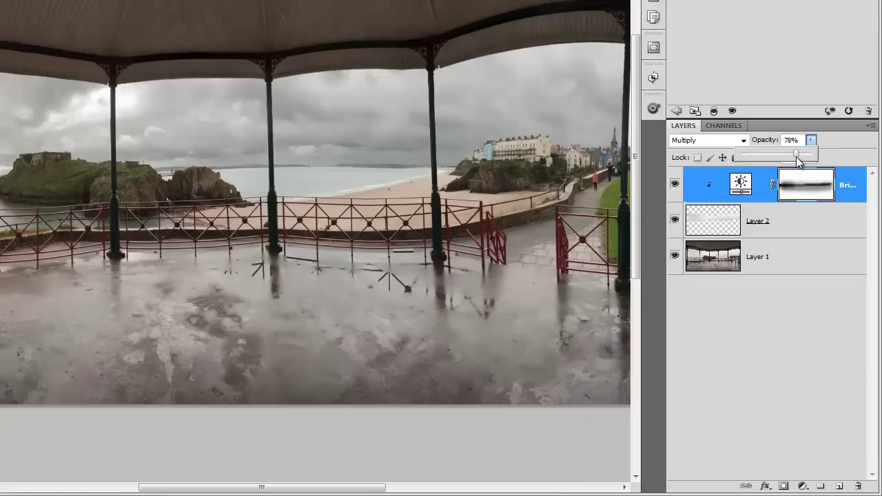
click(804, 189)
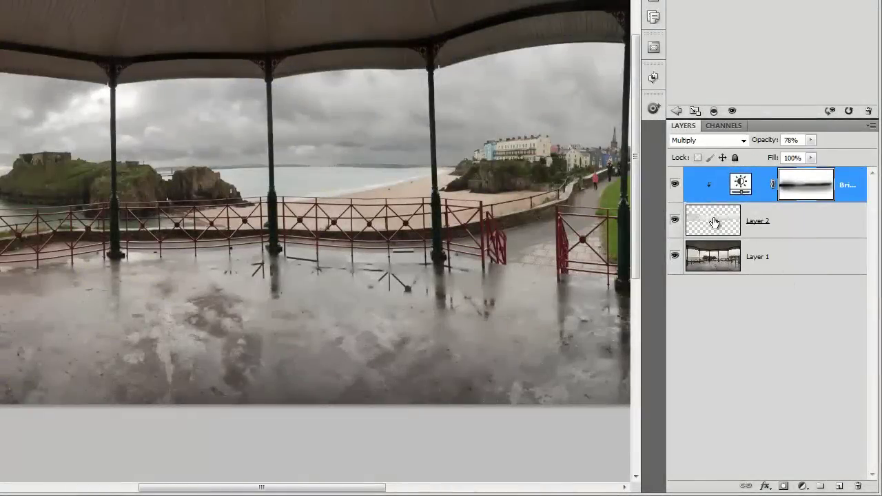
Step: Try an opacity of 30% on Layer 2 and restore it to 100%
click(712, 222)
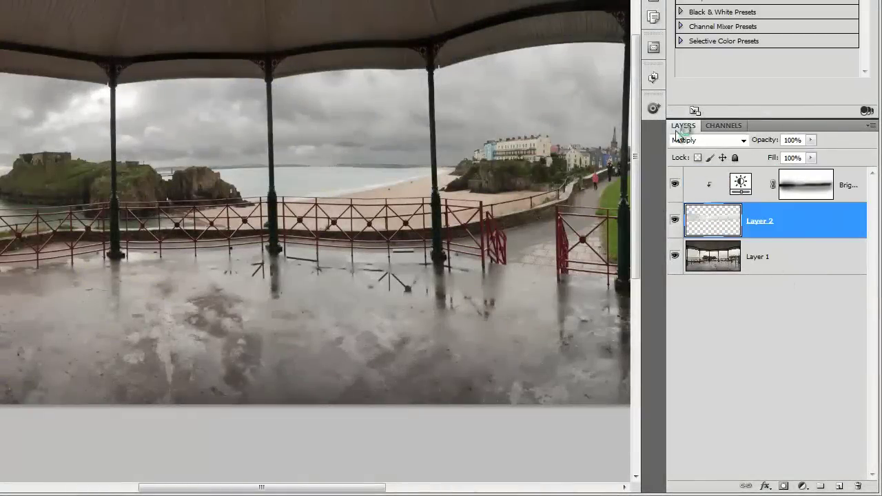
click(811, 140)
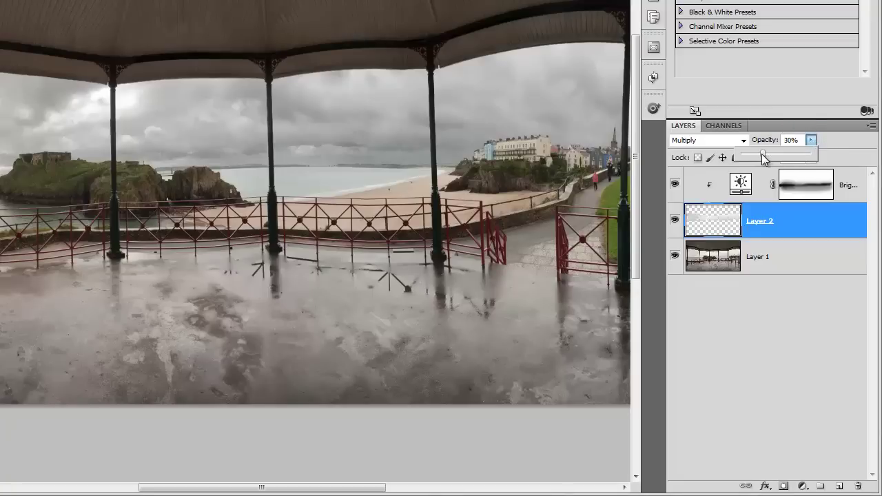
drag(763, 158, 814, 152)
Step: Add a layer mask to Layer 2, paint black along the horizon on it, and compare the result with Layer 1 alone
click(777, 479)
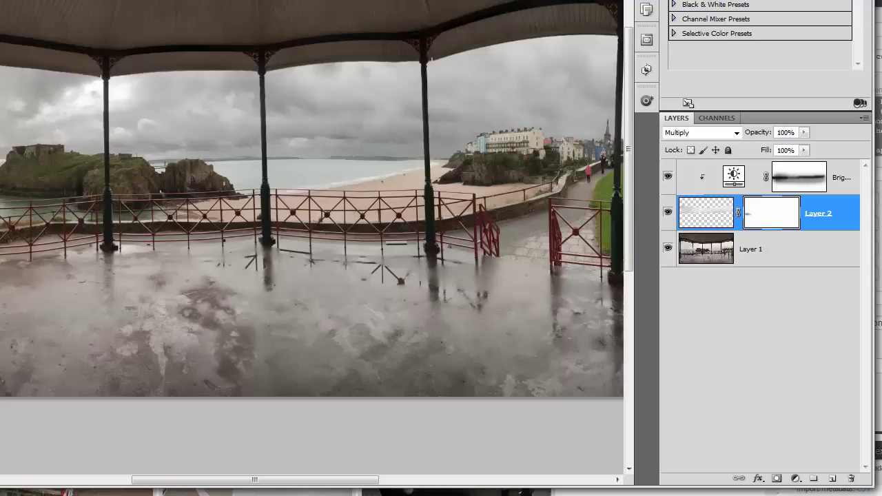
mouse_move(79, 166)
mouse_down()
mouse_move(271, 173)
mouse_move(172, 165)
mouse_move(621, 157)
mouse_move(629, 145)
mouse_move(538, 134)
mouse_move(276, 166)
mouse_move(472, 149)
mouse_move(361, 163)
mouse_up()
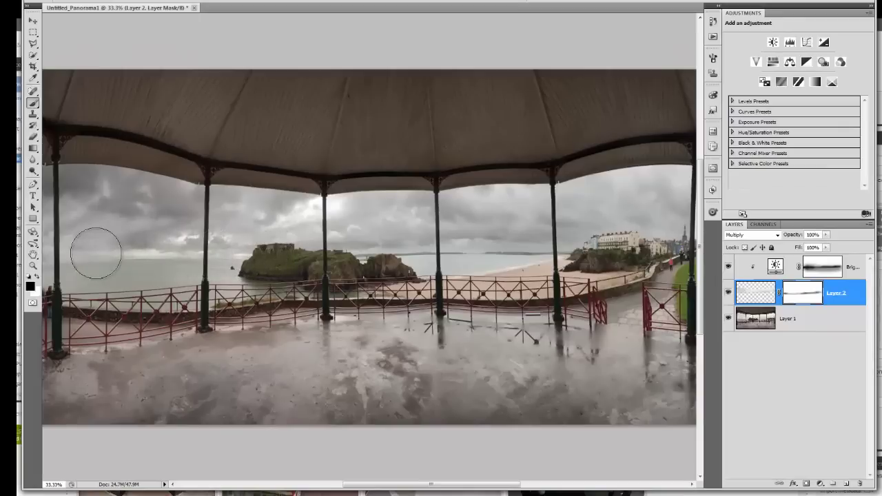
drag(95, 250, 65, 240)
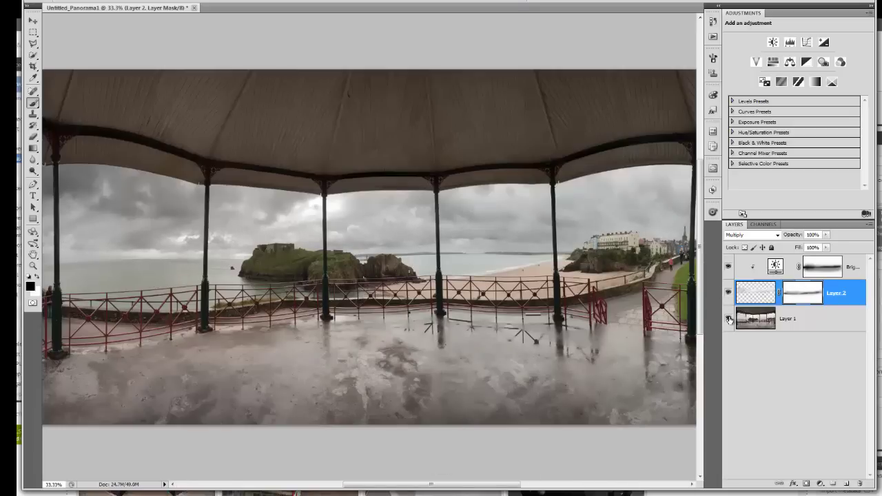
alt+click(729, 320)
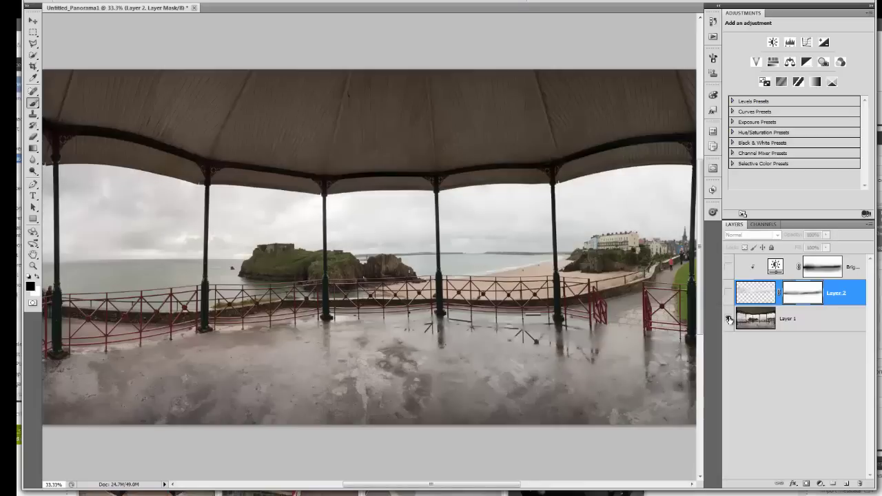
alt+click(729, 319)
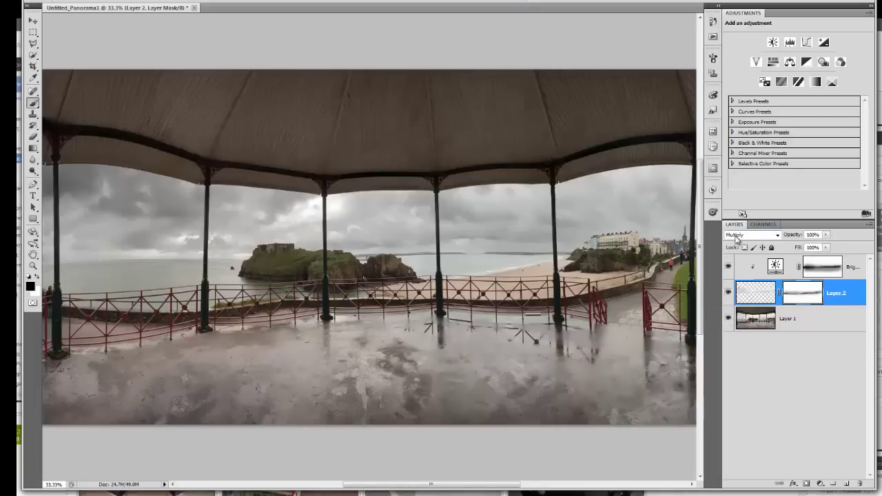
Step: Try the Hard Light blend mode at 100% opacity on the Brightness/Contrast layer, and switch it back to Multiply
click(744, 259)
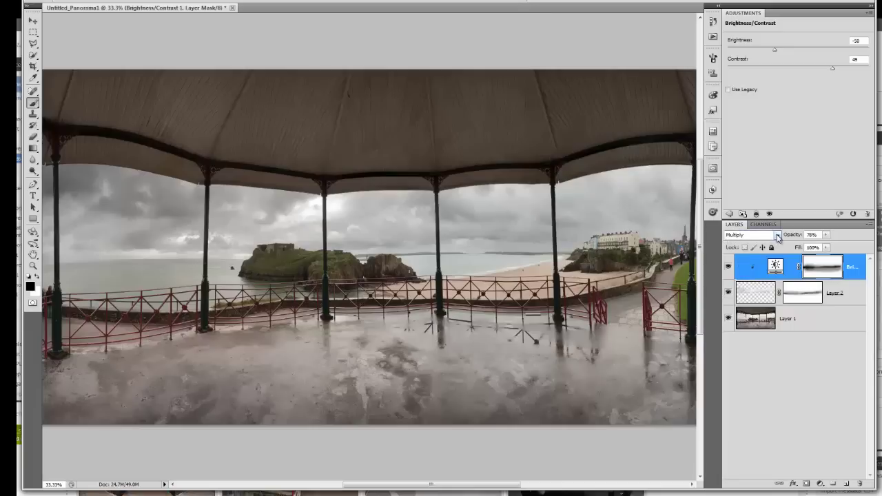
click(778, 237)
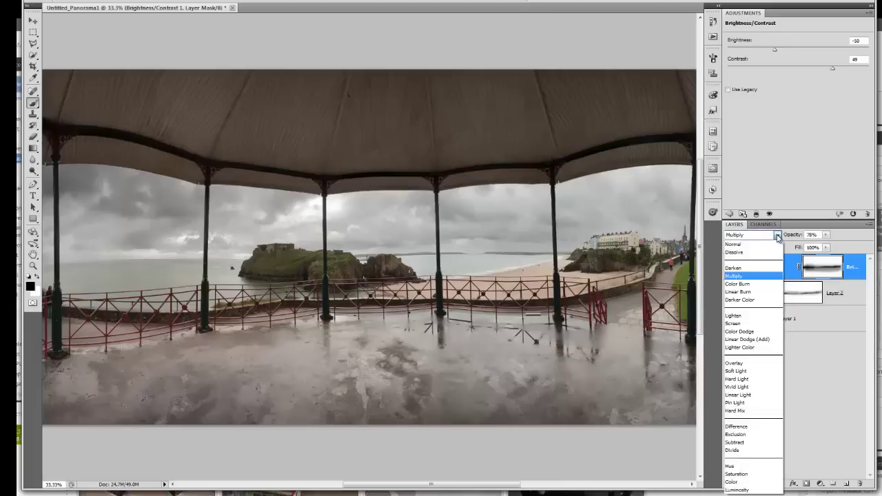
click(752, 380)
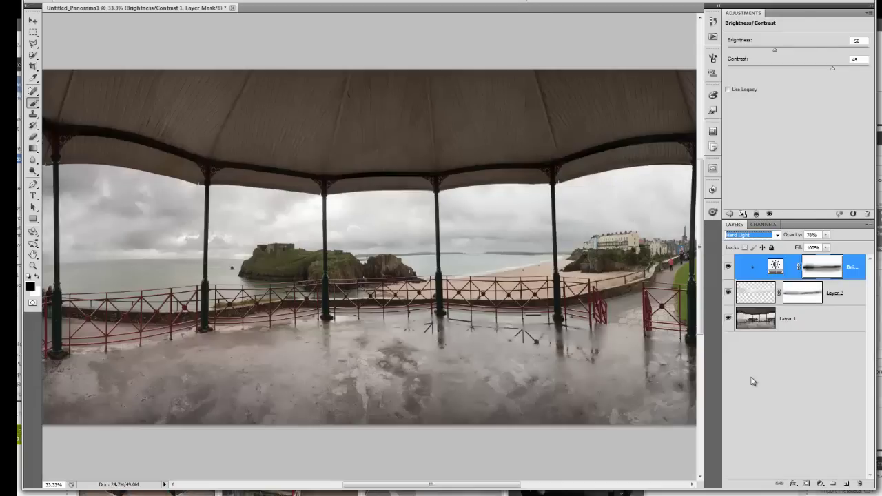
click(825, 237)
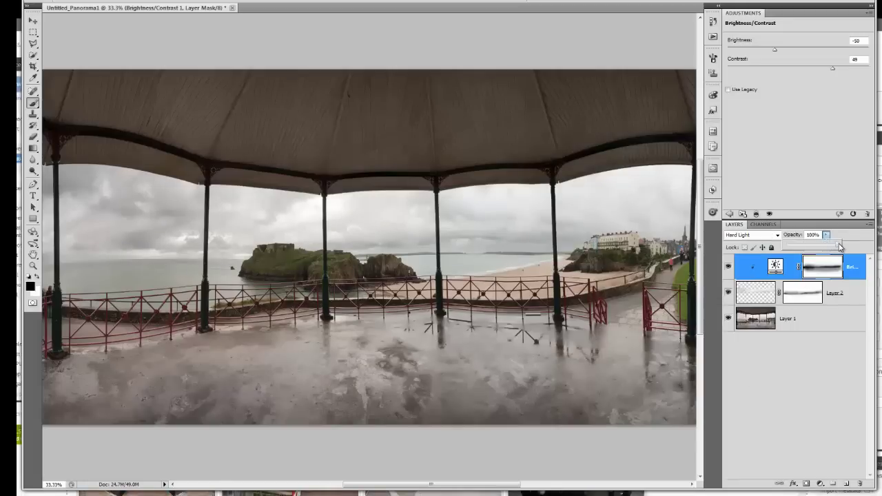
click(777, 236)
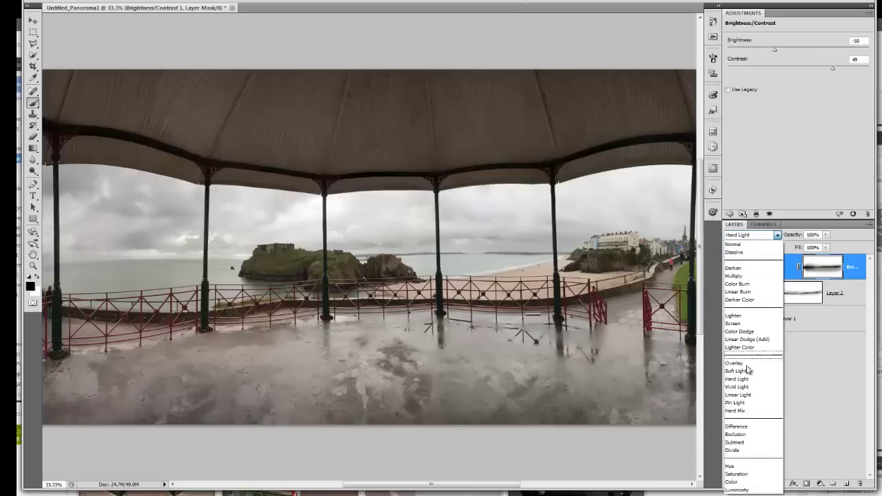
click(733, 276)
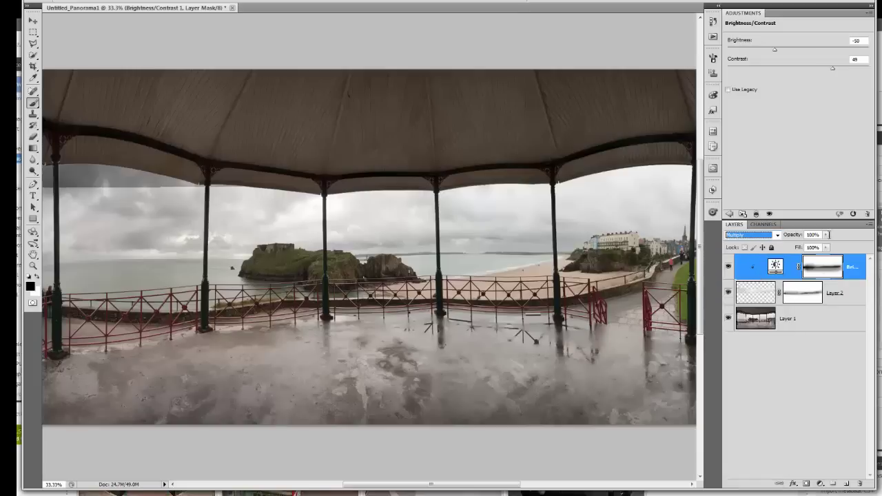
Step: Set the Brightness/Contrast layer's opacity to 41% and compare the edited sky with Layer 1 alone
click(826, 235)
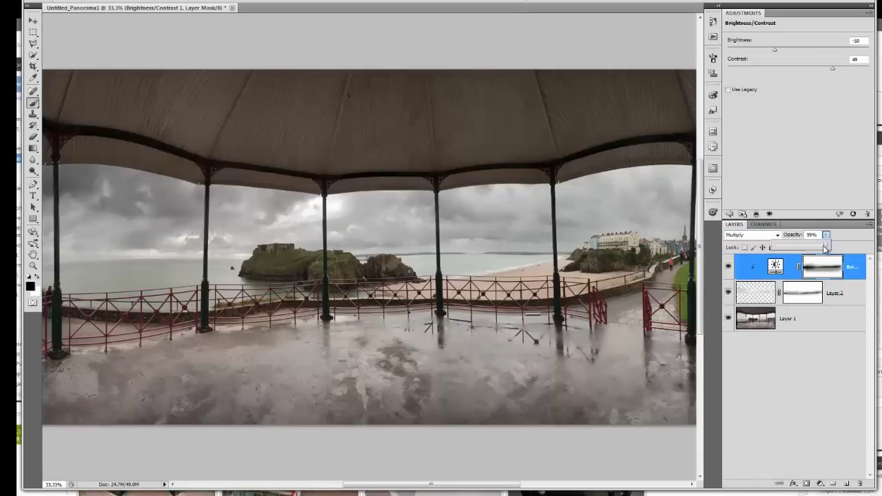
drag(825, 249, 802, 250)
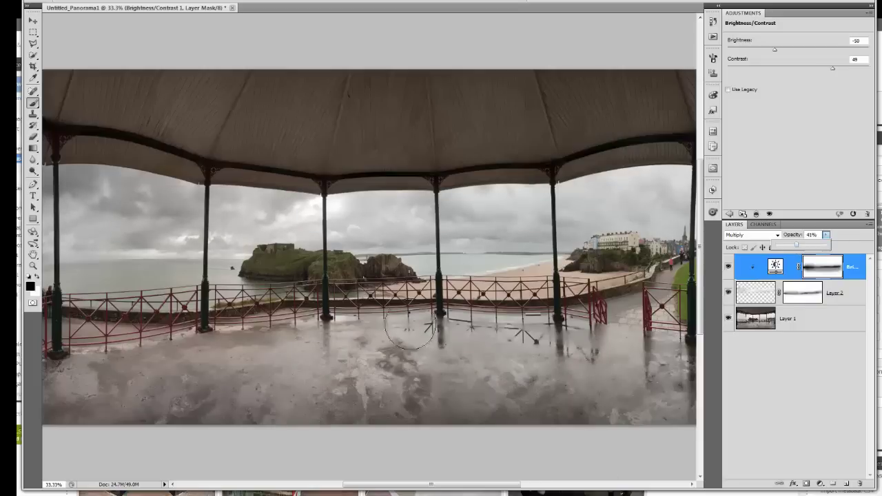
alt+click(729, 320)
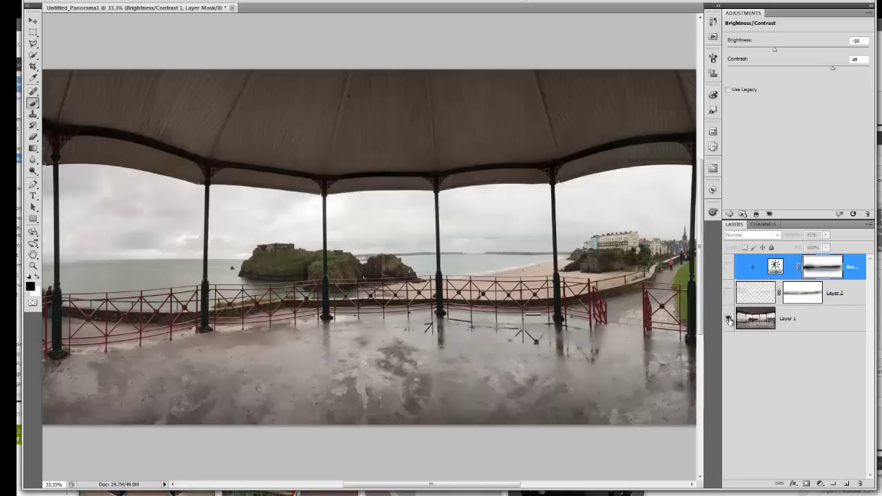
alt+click(729, 319)
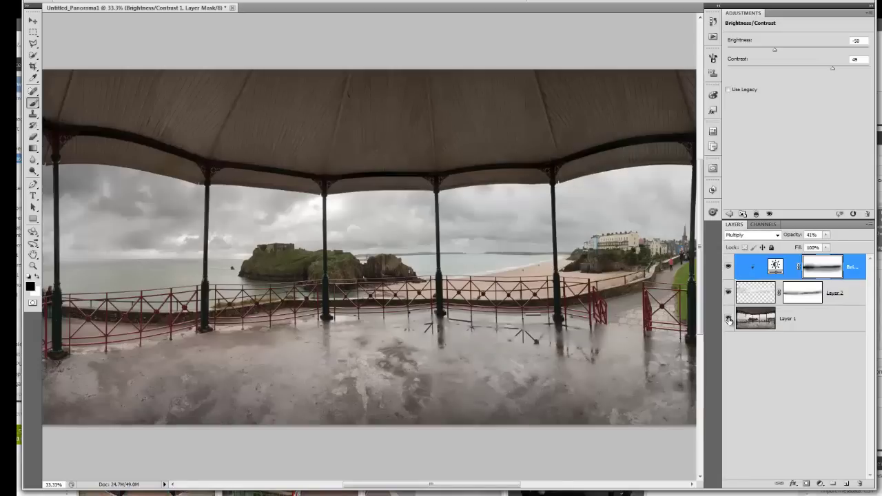